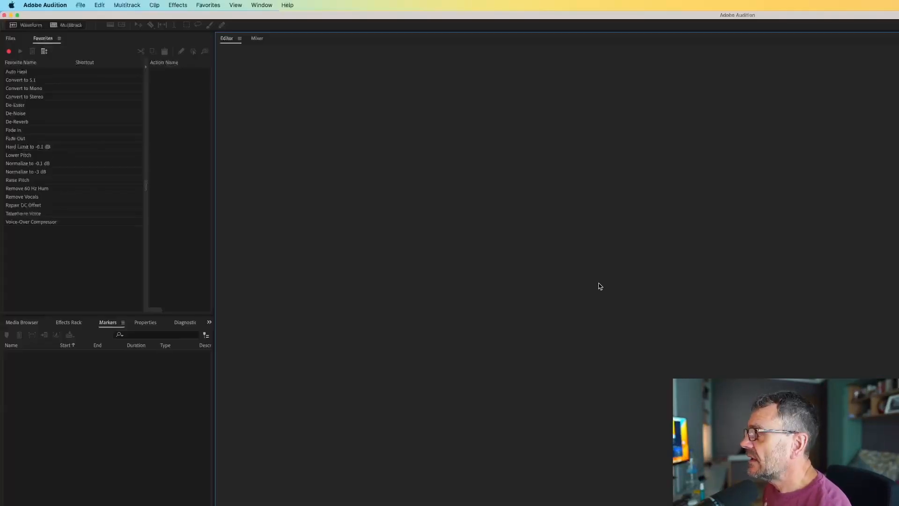
# Create a new multitrack session named Untitled Session 3
pyautogui.click(78, 9)
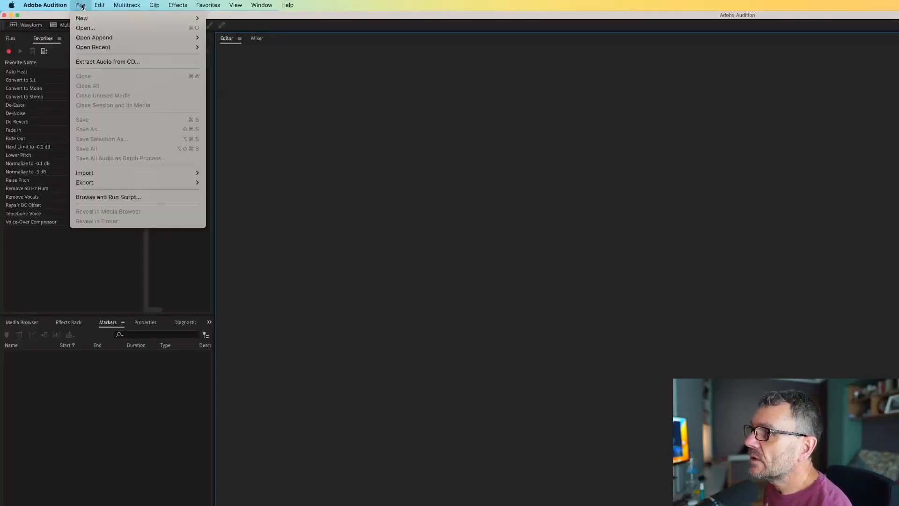
pyautogui.moveTo(87, 19)
pyautogui.click(237, 19)
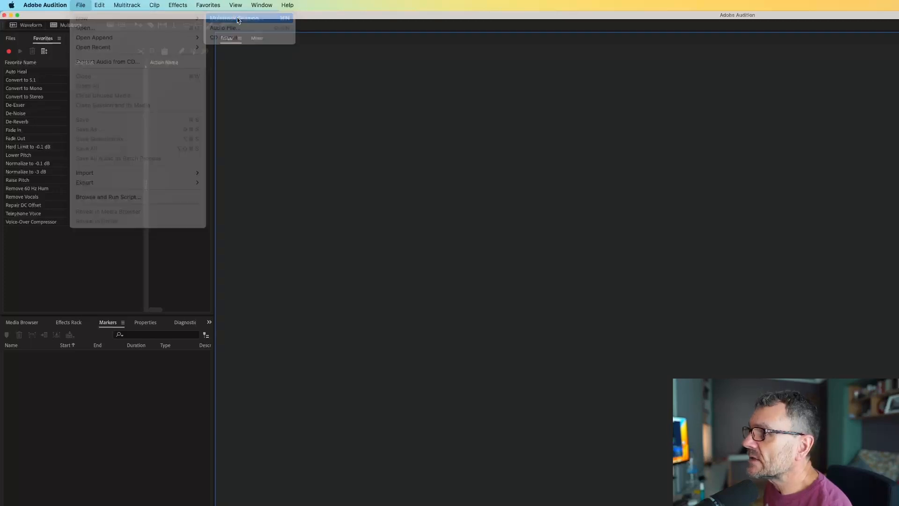
pyautogui.press('Return')
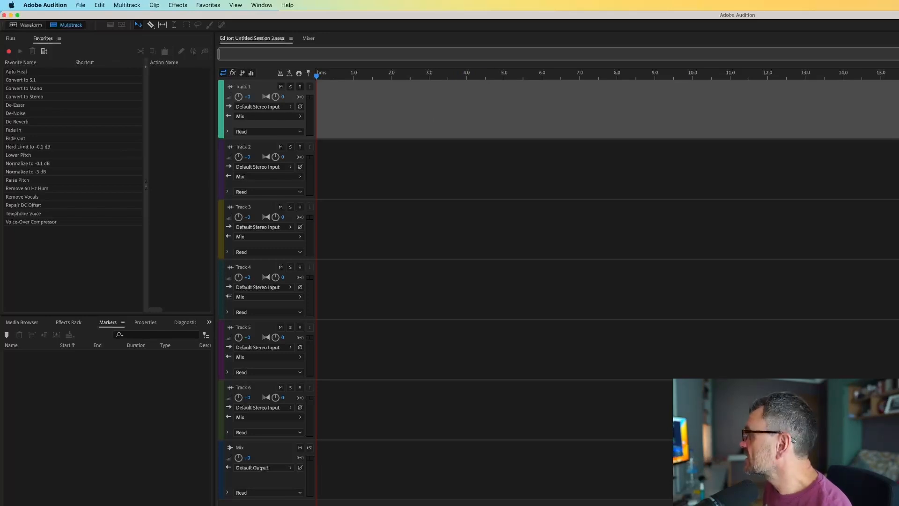
# Add the Roads A recording to Track 1, accept the sample rate conversion and align the clip with the session's start
pyautogui.moveTo(898, 152); pyautogui.dragTo(377, 112)
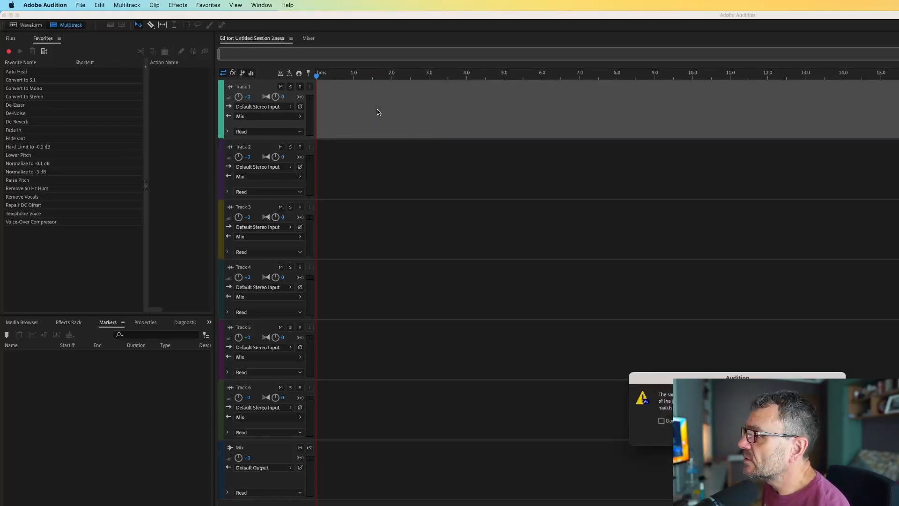
pyautogui.click(825, 435)
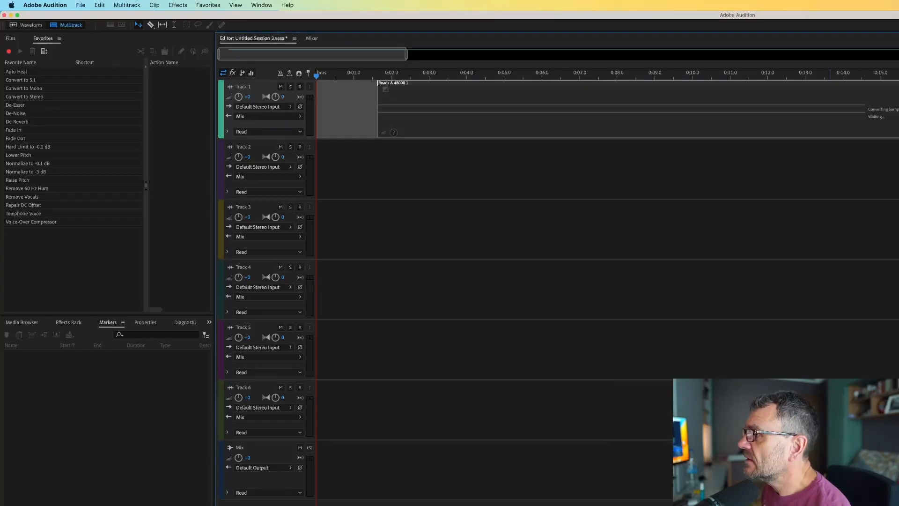
pyautogui.moveTo(721, 132); pyautogui.dragTo(612, 137)
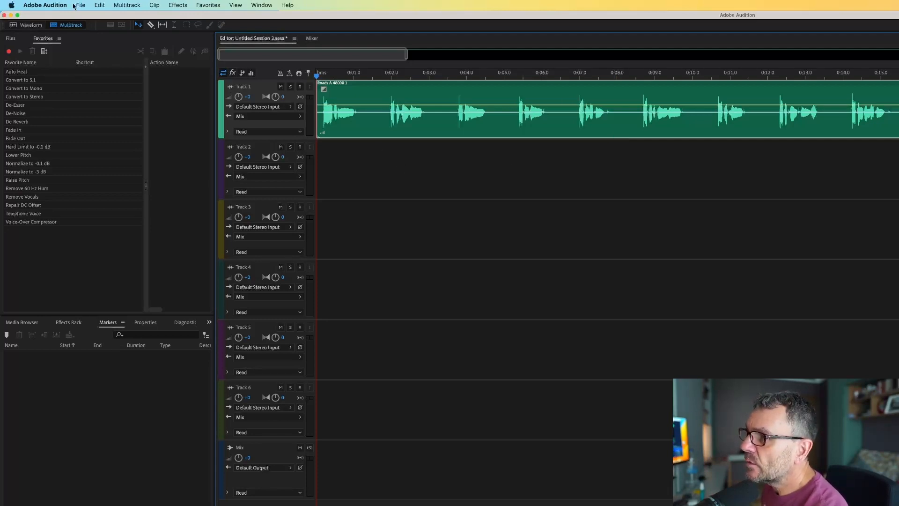
# Open the recording in the waveform editor, scan all of it with the Mark Audio diagnostic and mark every detected range
pyautogui.click(30, 26)
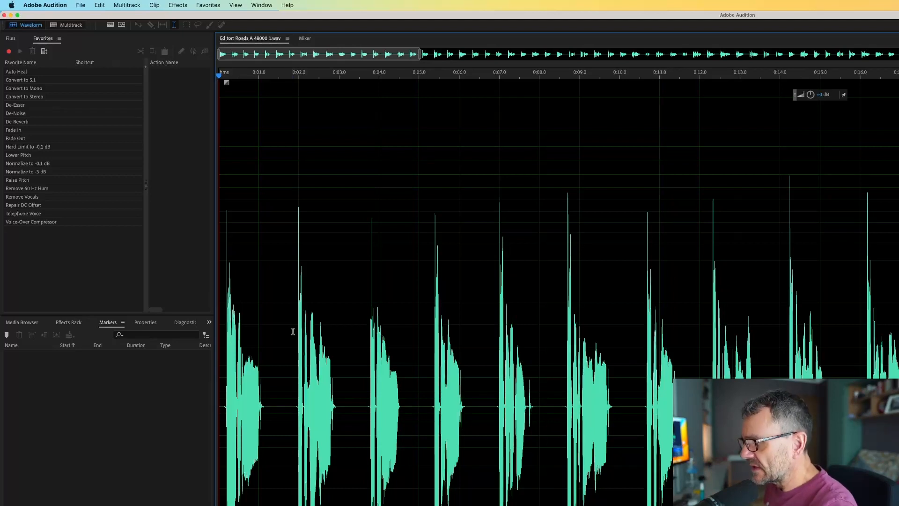
pyautogui.press('super+a')
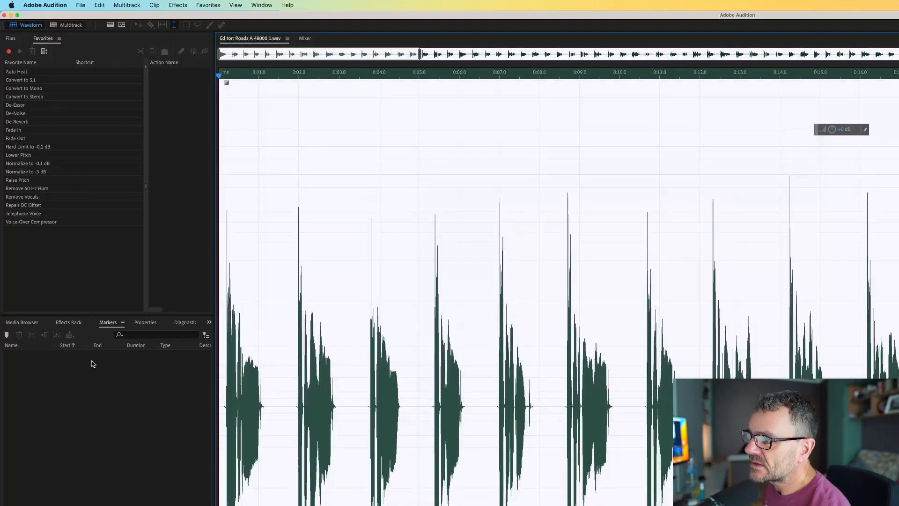
pyautogui.click(187, 323)
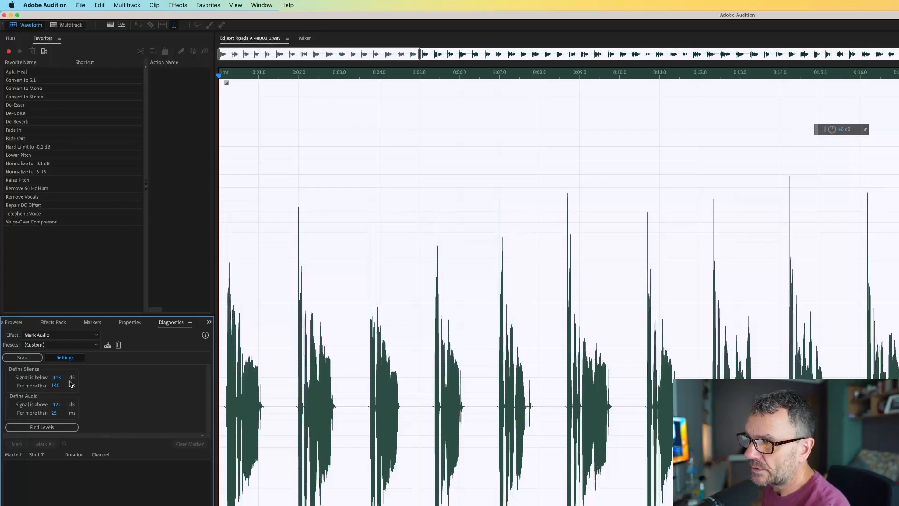
pyautogui.click(28, 360)
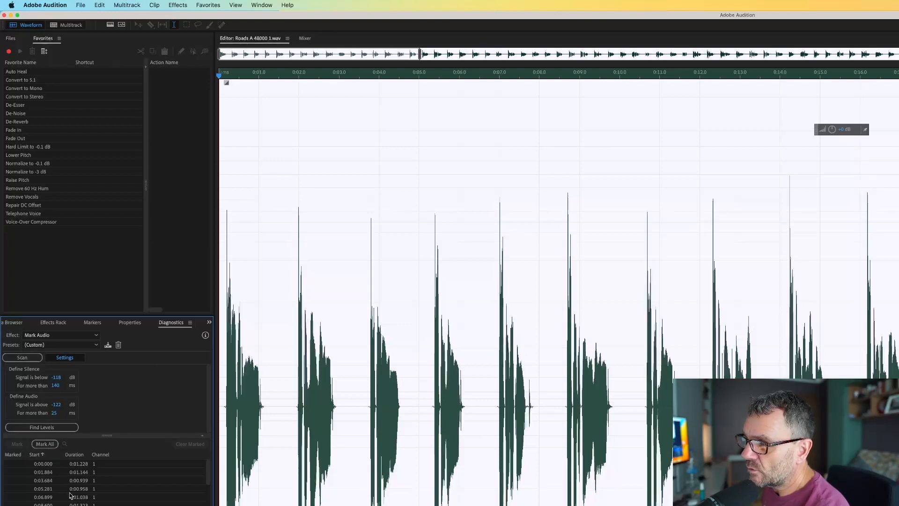
pyautogui.click(47, 445)
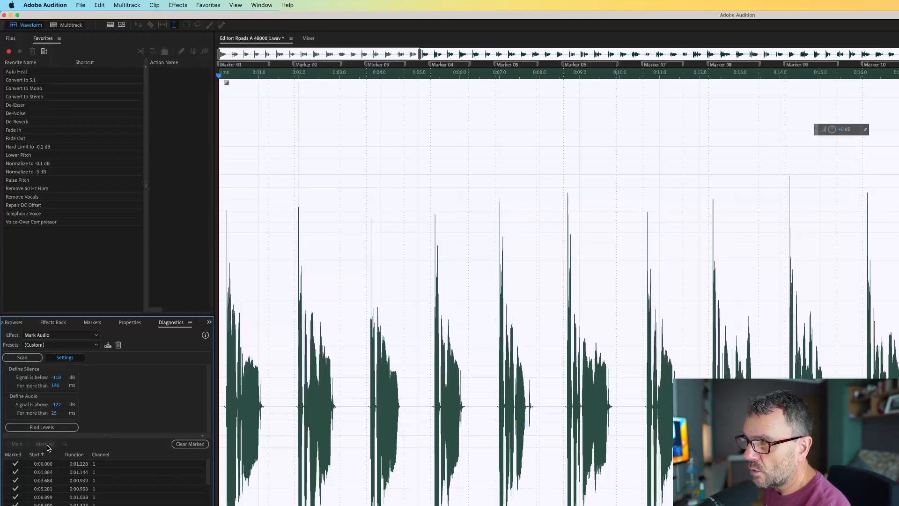
# Play the marked recording and examine the spoken range and the silent gap around Marker 02 up close
pyautogui.press('space')
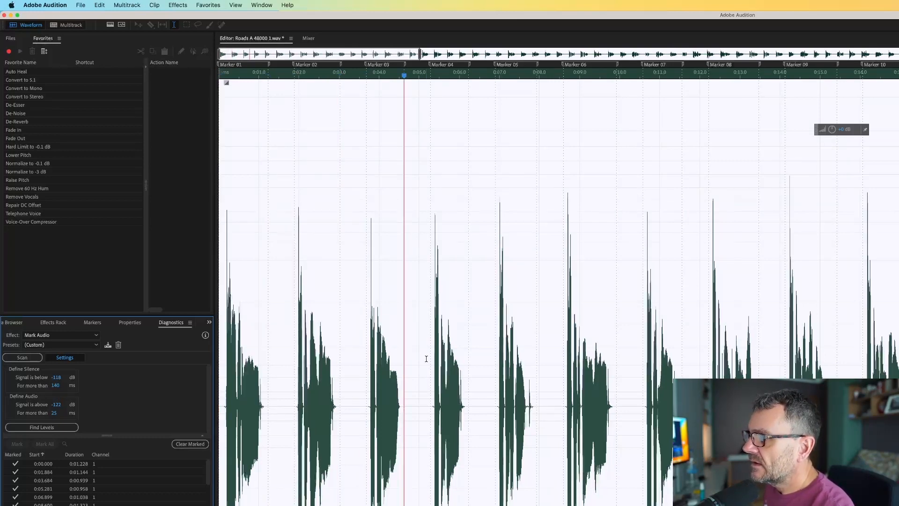
pyautogui.scroll(10, 426, 359)
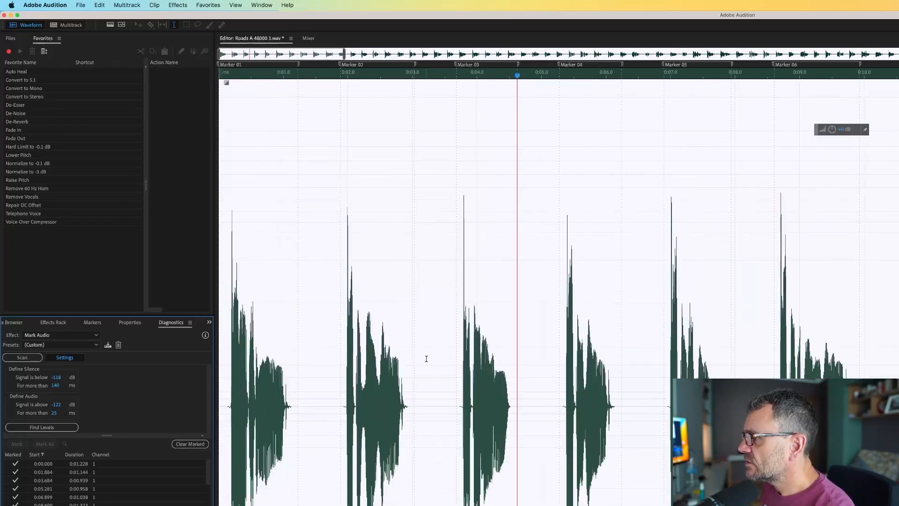
pyautogui.scroll(2, 427, 359)
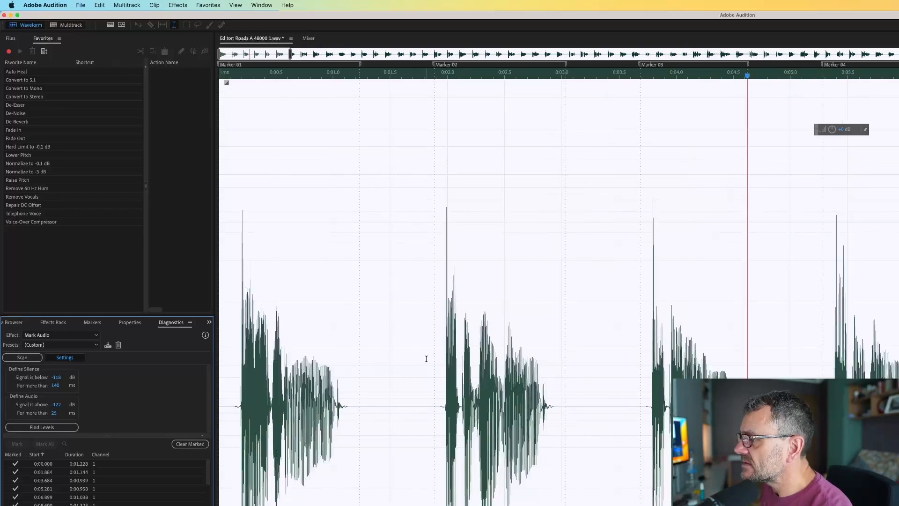
pyautogui.press('space')
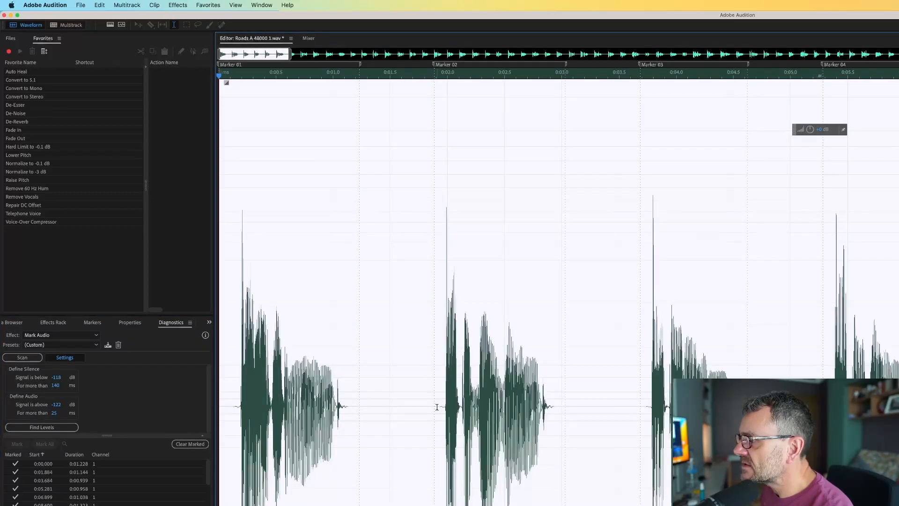
pyautogui.moveTo(434, 405); pyautogui.dragTo(447, 406)
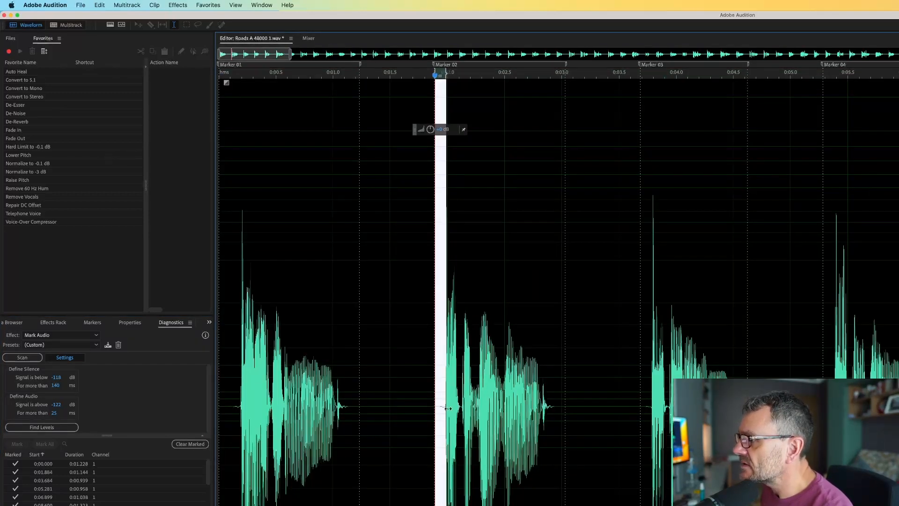
pyautogui.moveTo(548, 406); pyautogui.dragTo(638, 427)
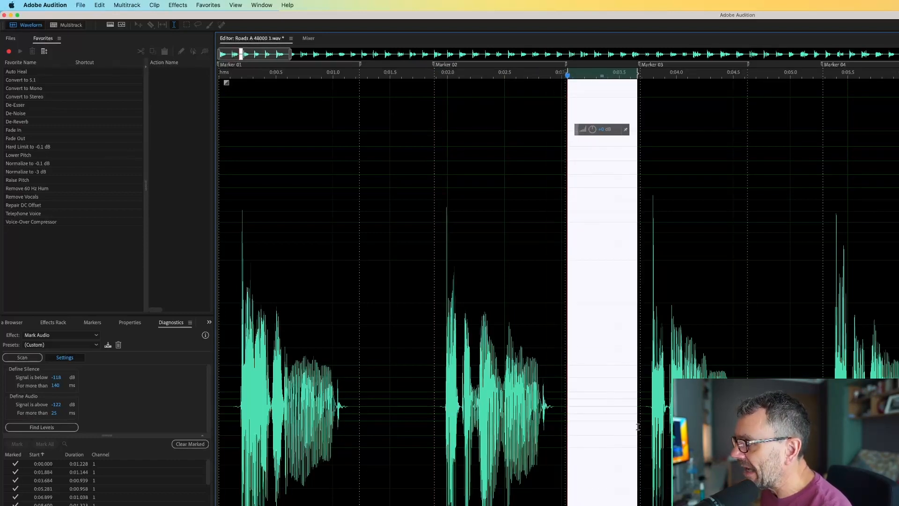
pyautogui.click(589, 374)
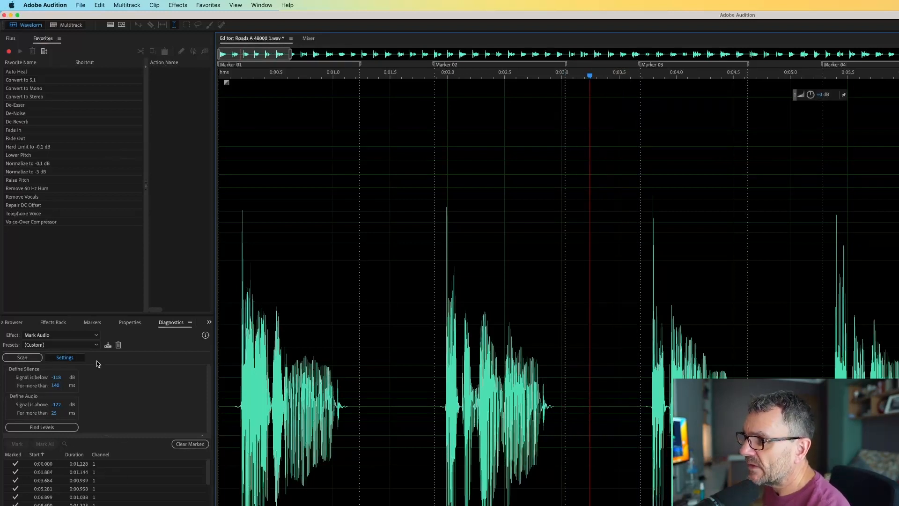
# Insert all the marked ranges into the Untitled Session 3 multitrack session as clips and play back the first few
pyautogui.click(93, 323)
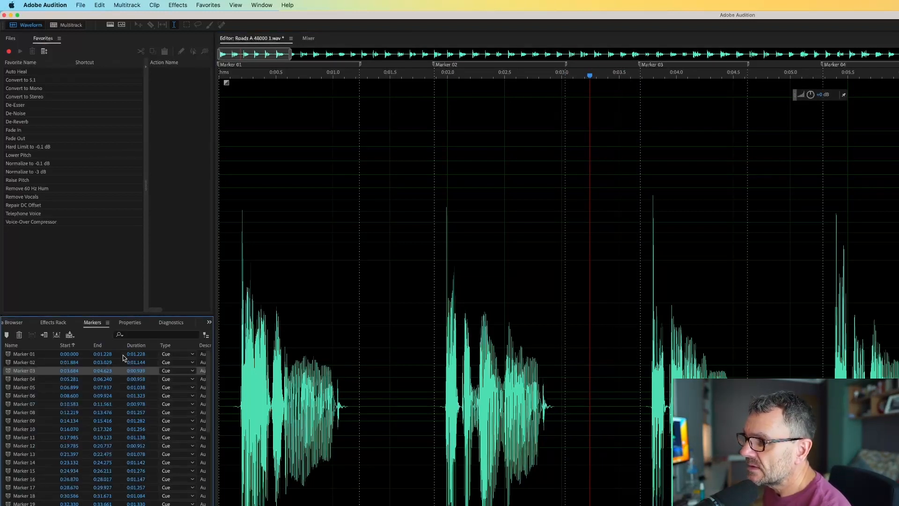
pyautogui.press('super+a')
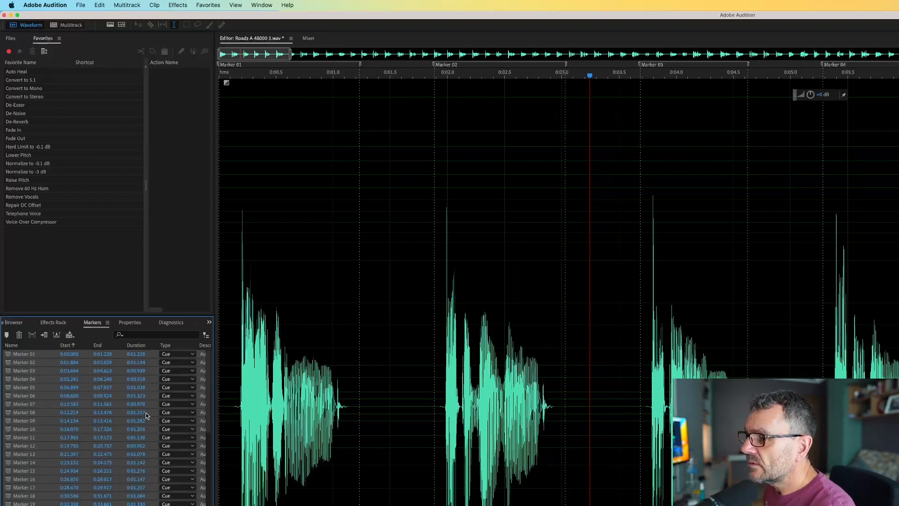
pyautogui.rightClick(153, 414)
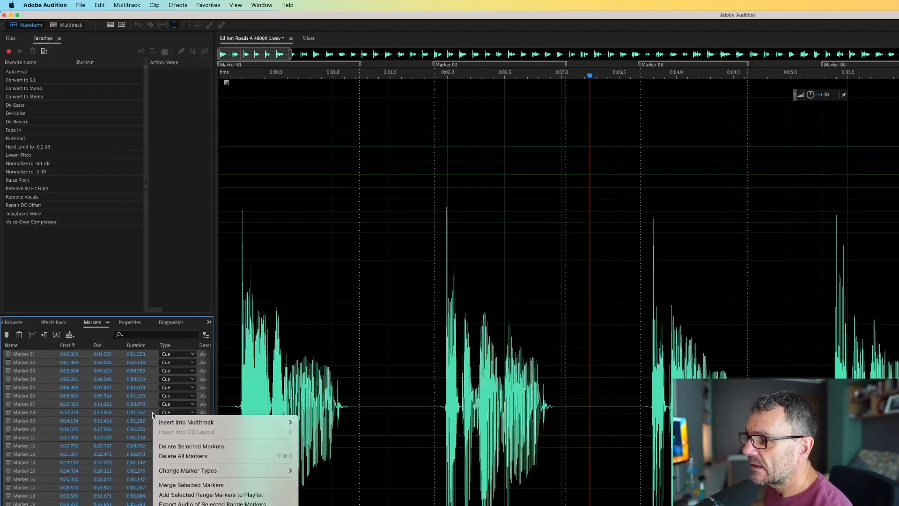
pyautogui.moveTo(202, 422)
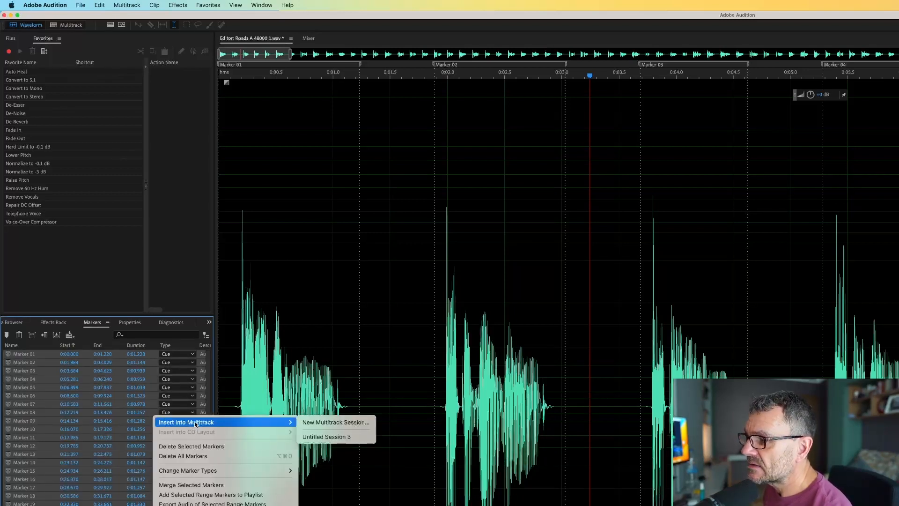
pyautogui.click(352, 437)
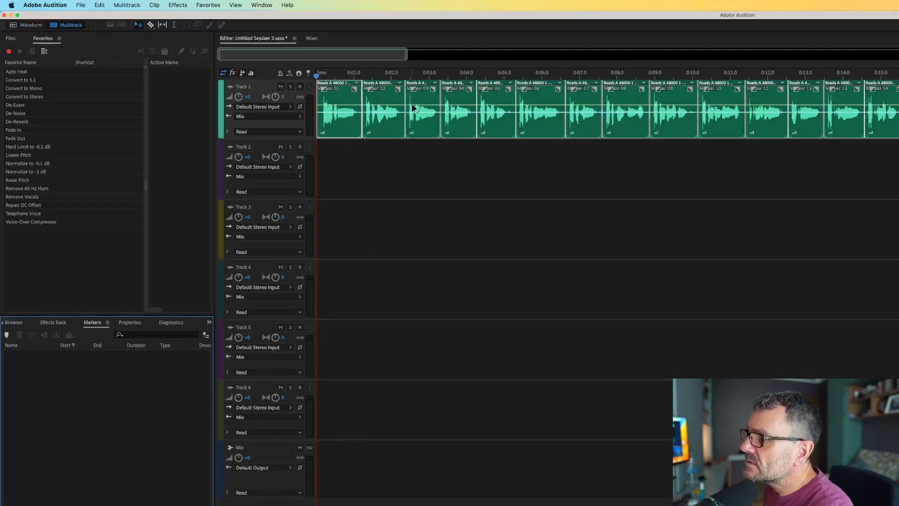
pyautogui.press('space')
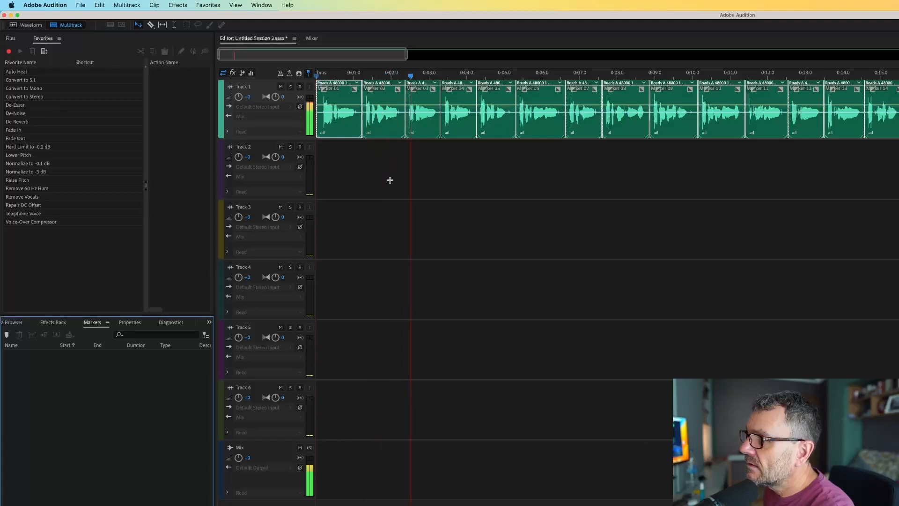
pyautogui.press('space')
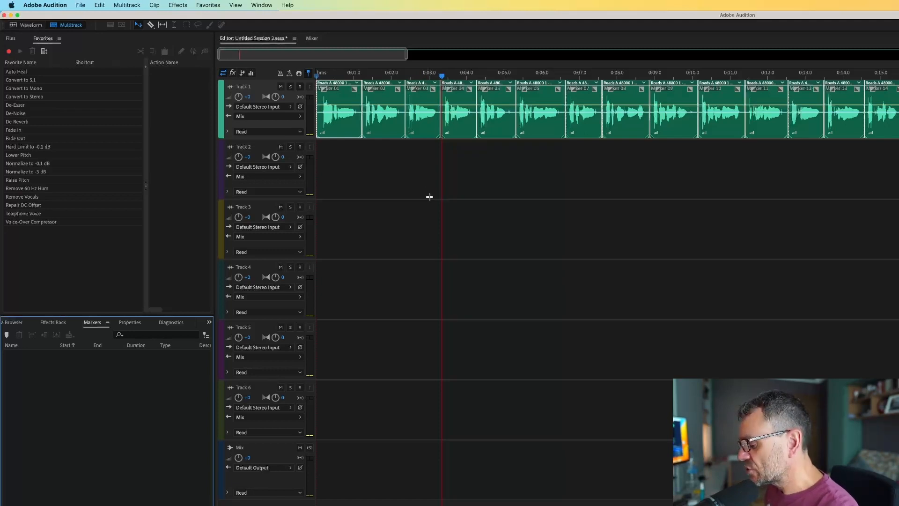
# Open the Export Mixdown settings for the selected clips and review the file name, location and format
pyautogui.rightClick(347, 129)
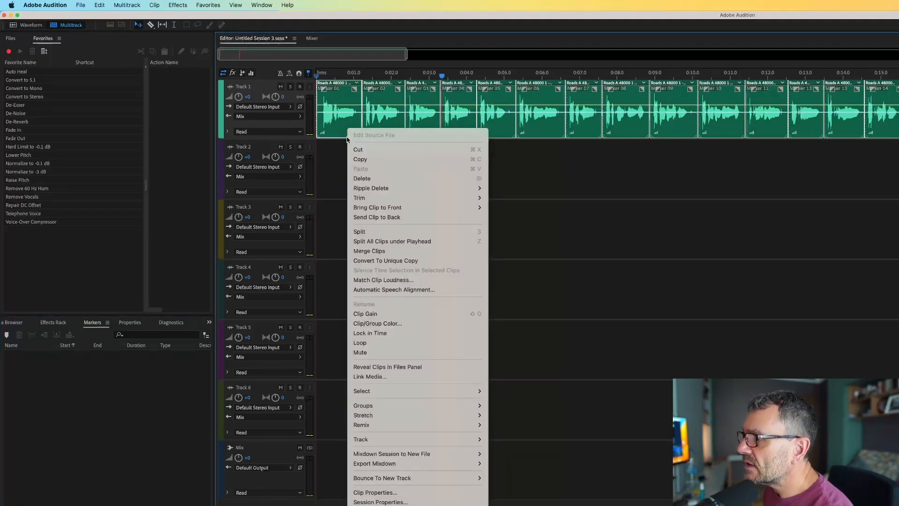
pyautogui.moveTo(472, 463)
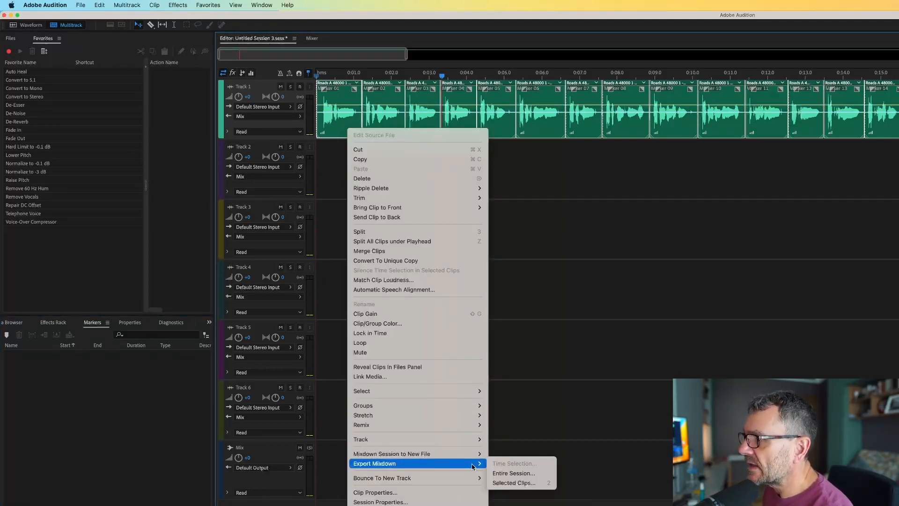
pyautogui.click(525, 487)
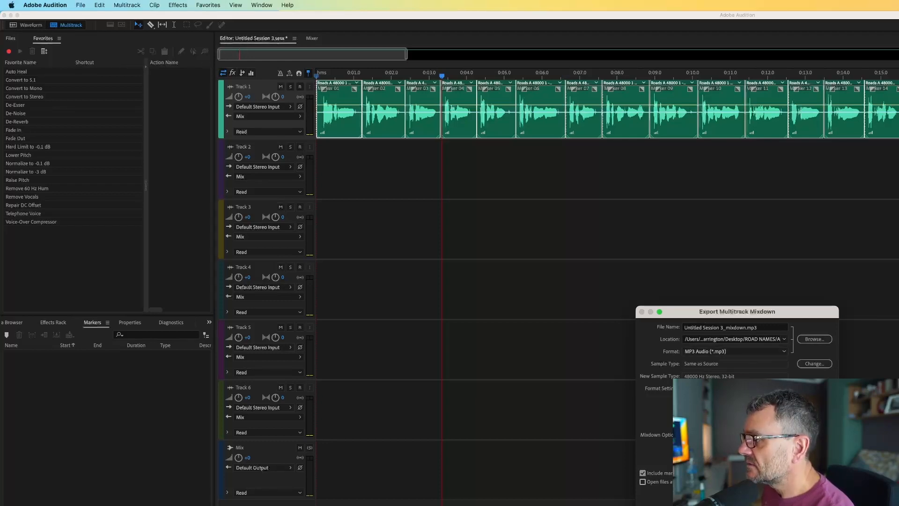
pyautogui.click(814, 496)
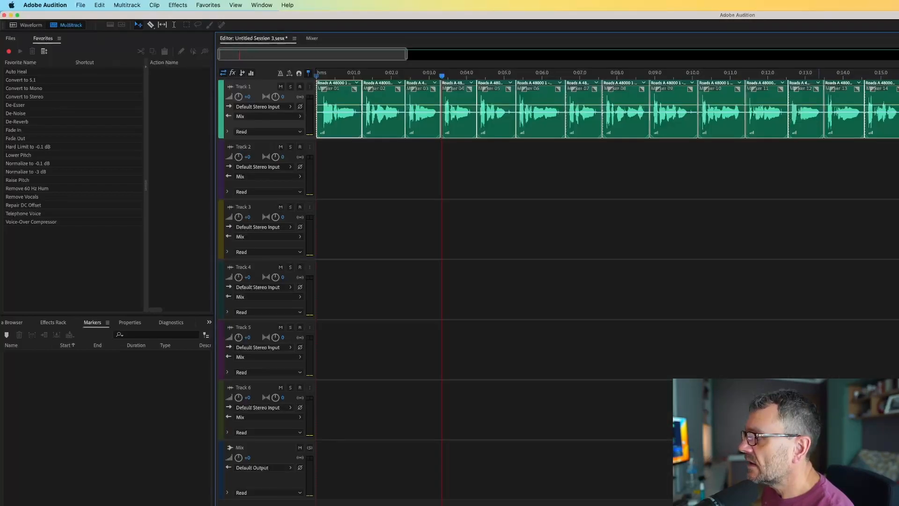
# Export only the Marker 02 clip as an MP3 mixdown named Untitled Session 3_mixdown.mp3
pyautogui.click(380, 134)
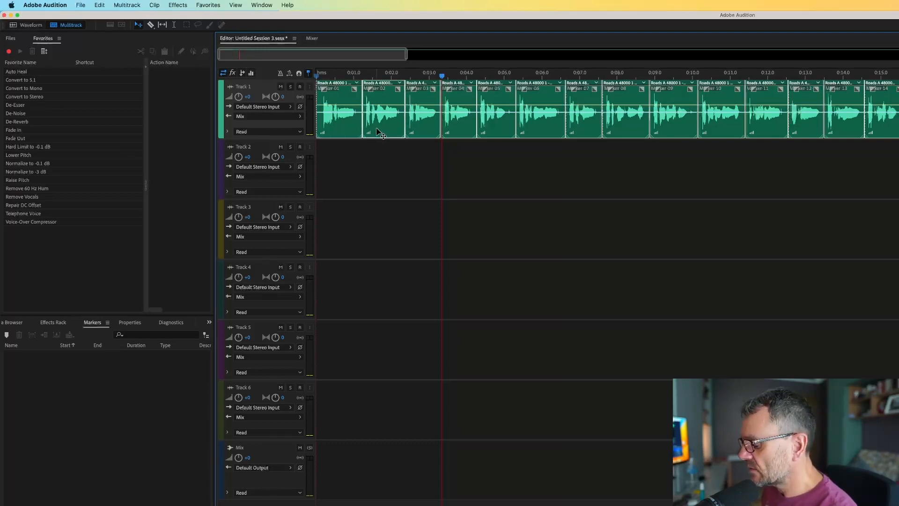
pyautogui.press('alt+shift+super+m')
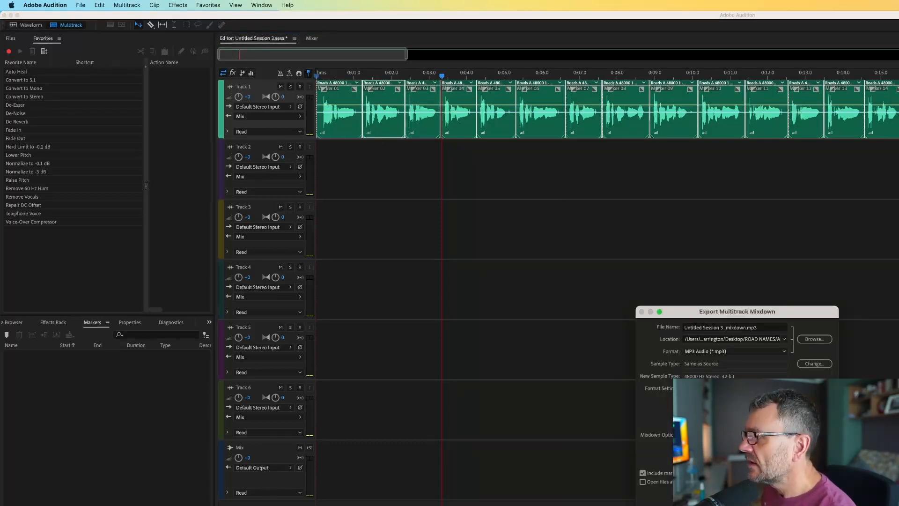
pyautogui.click(710, 327)
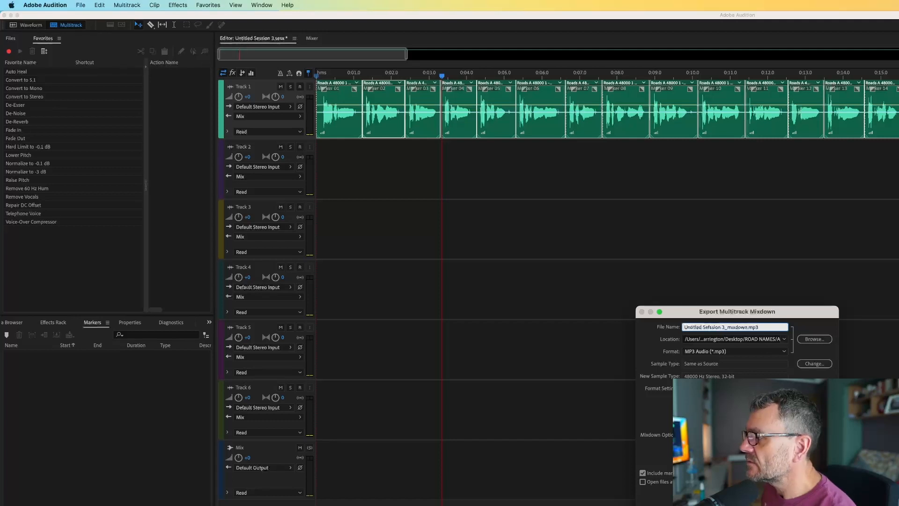
pyautogui.press('Return')
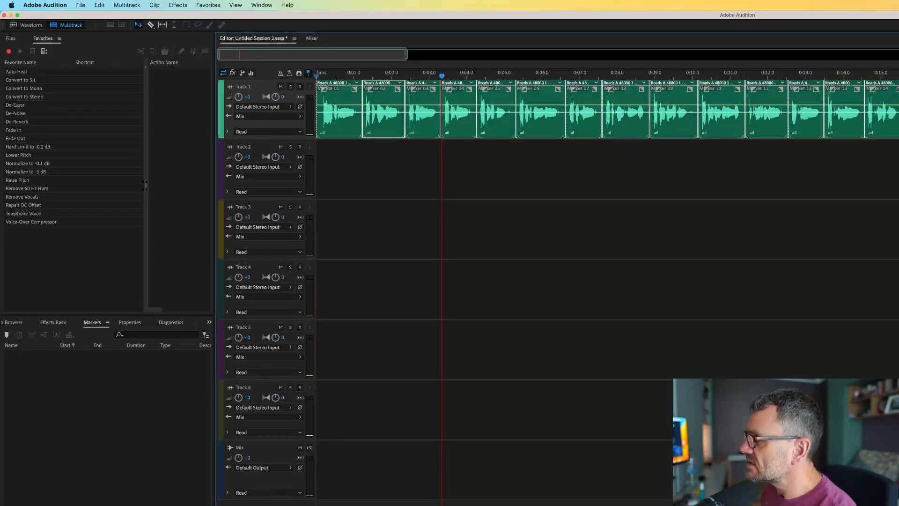
# Look over the whole sequence of split clips along Track 1
pyautogui.scroll(-9, 815, 112)
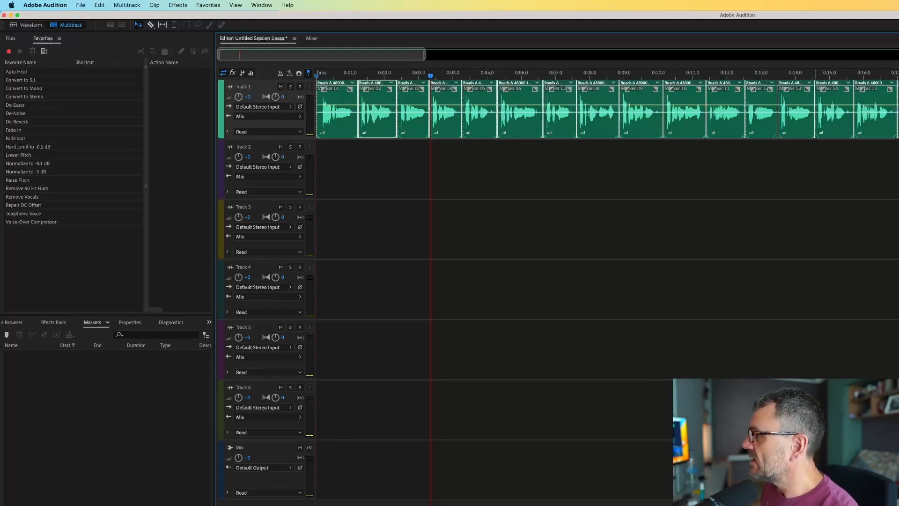
pyautogui.scroll(-6, 815, 113)
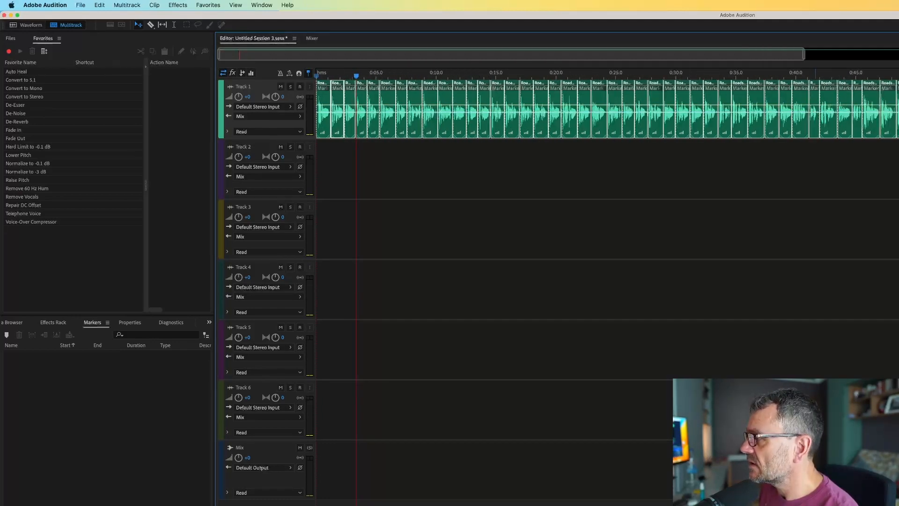
pyautogui.scroll(-3, 815, 112)
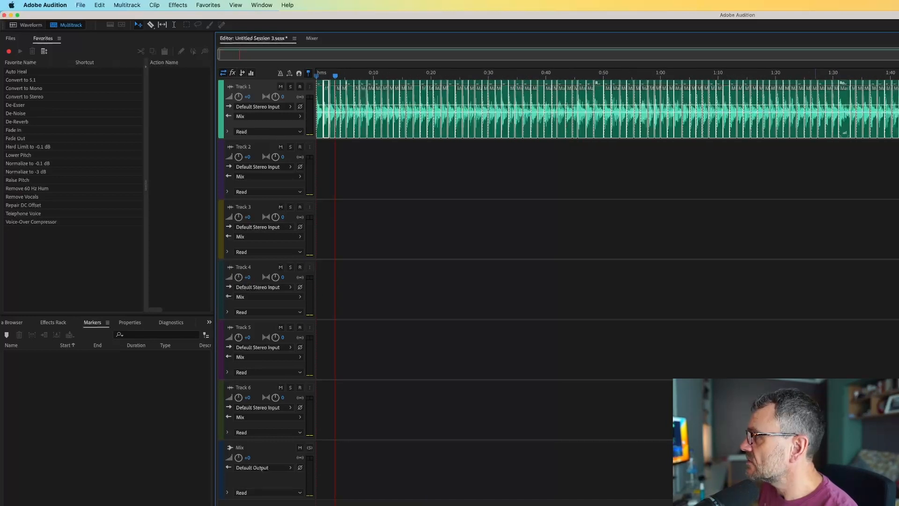